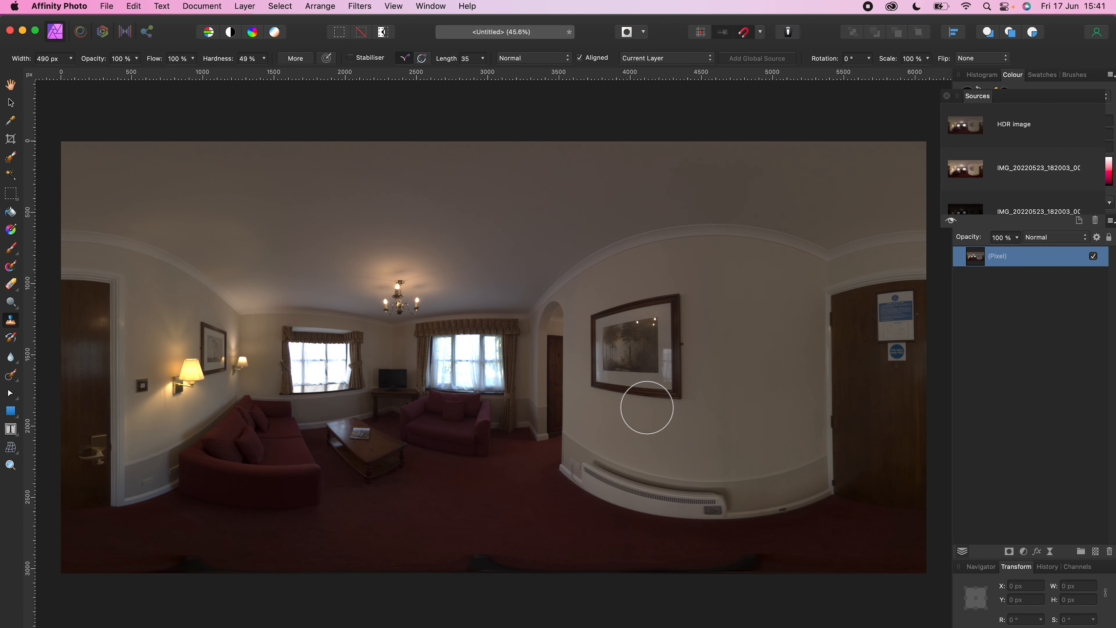
Switch to the Hand tool and show the Macro and Library studios in the workspace
key("h")
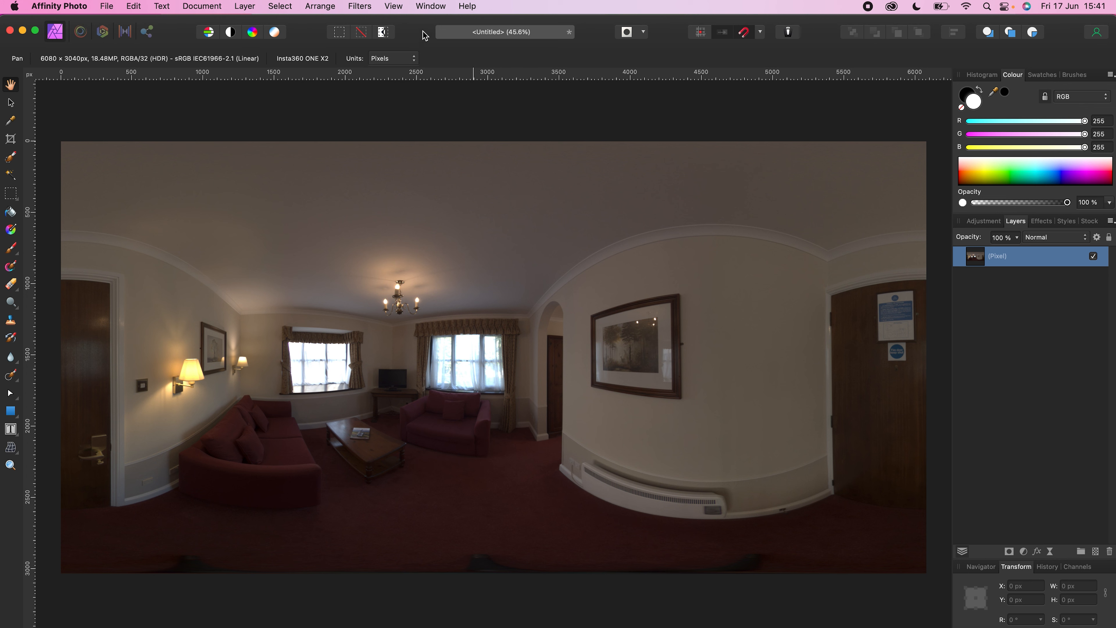
left_click(395, 6)
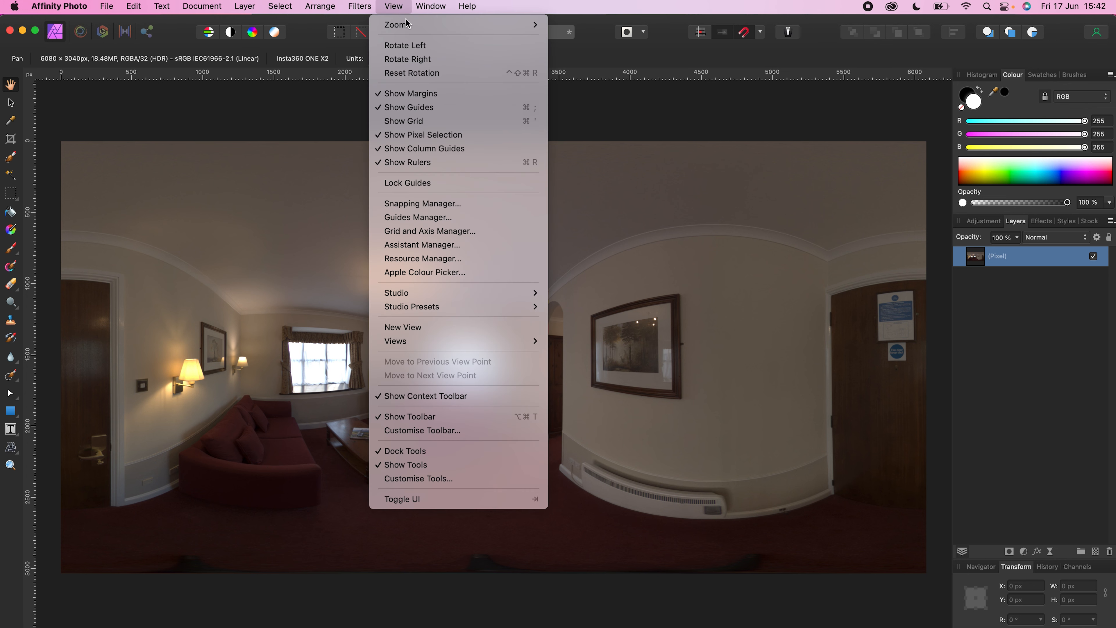
mouse_move(538, 293)
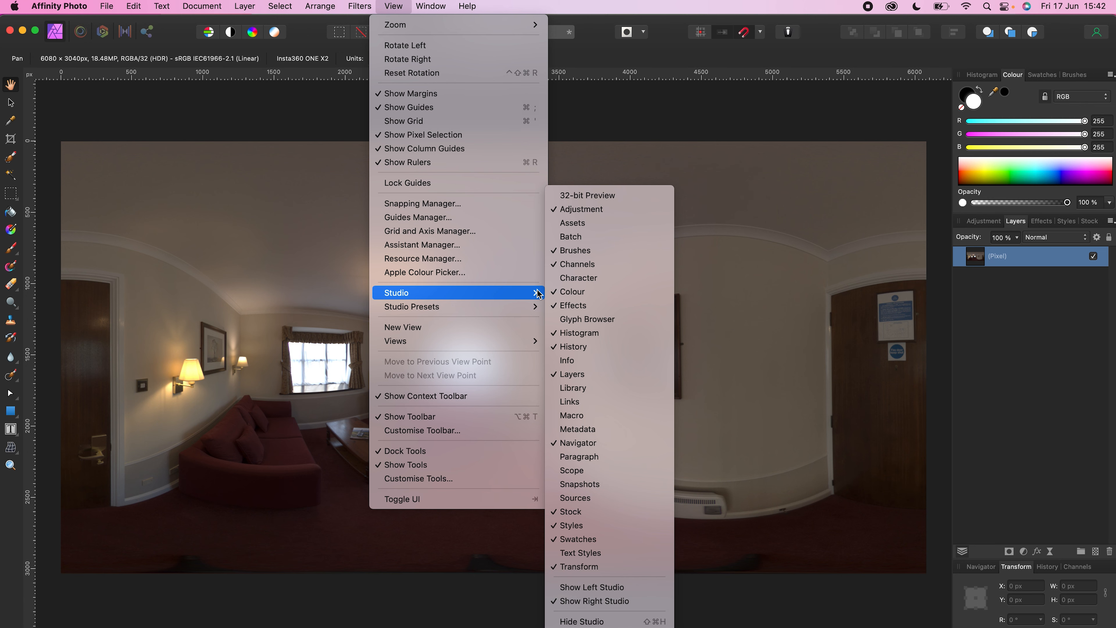
left_click(624, 415)
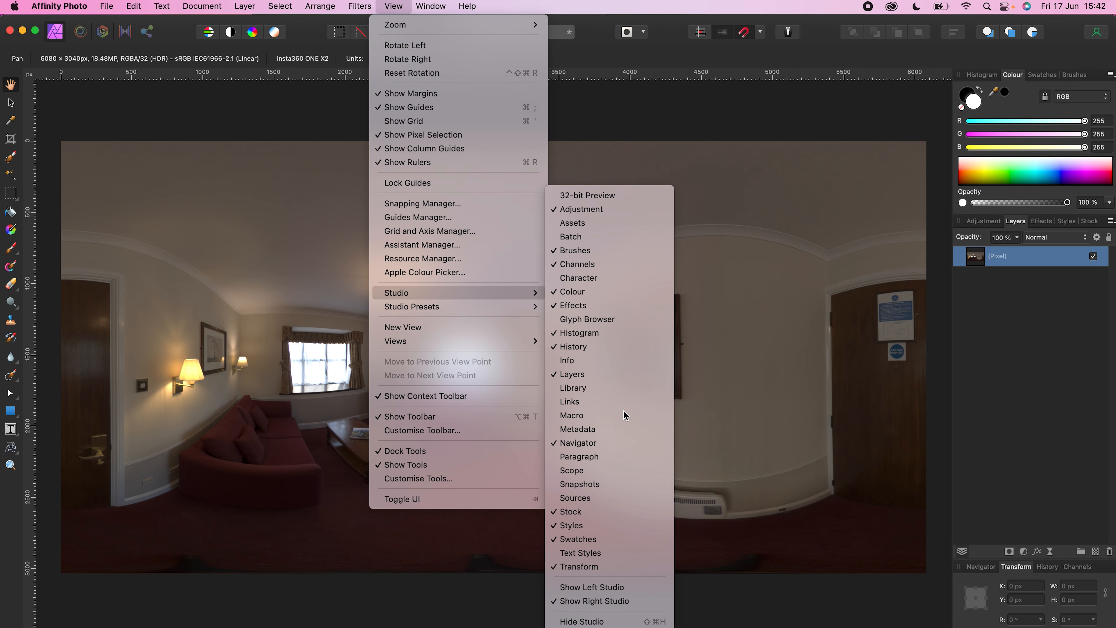
left_click(396, 7)
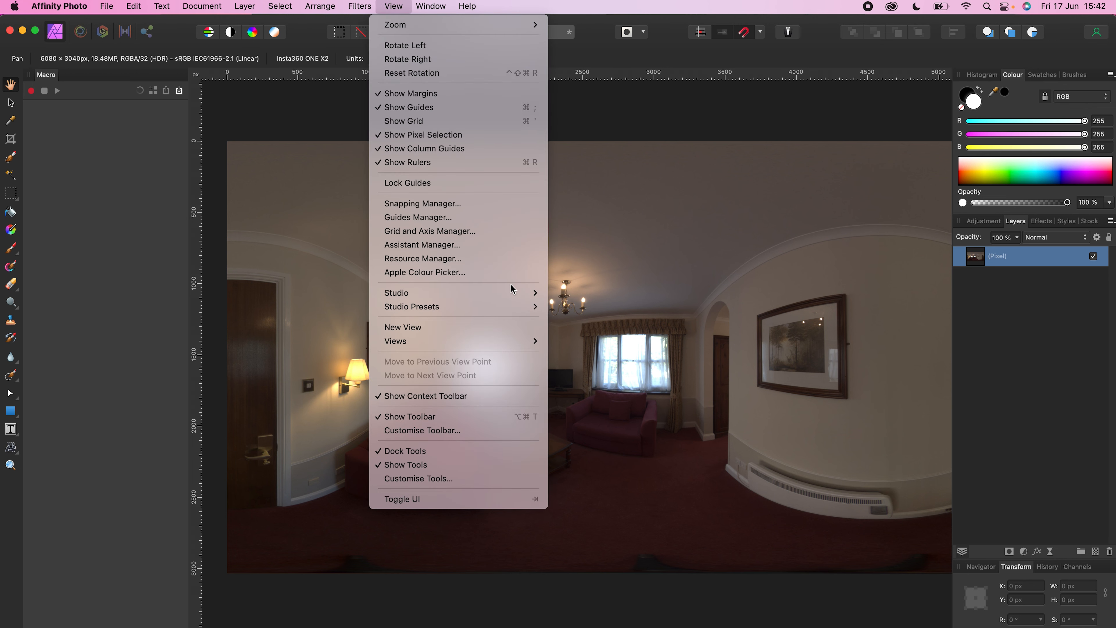
mouse_move(512, 295)
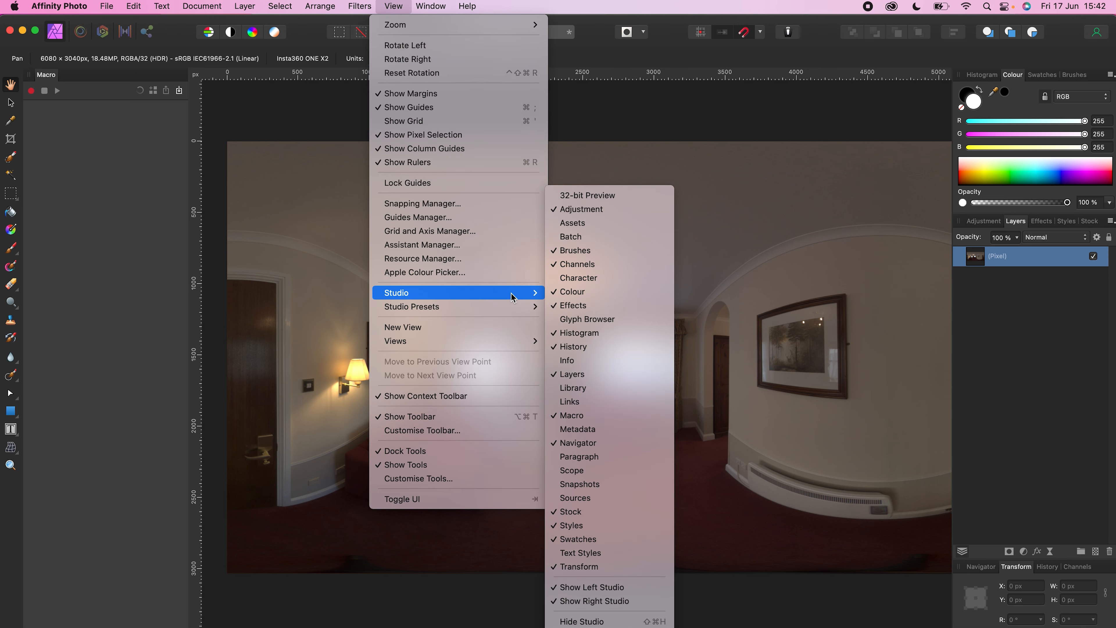
left_click(593, 388)
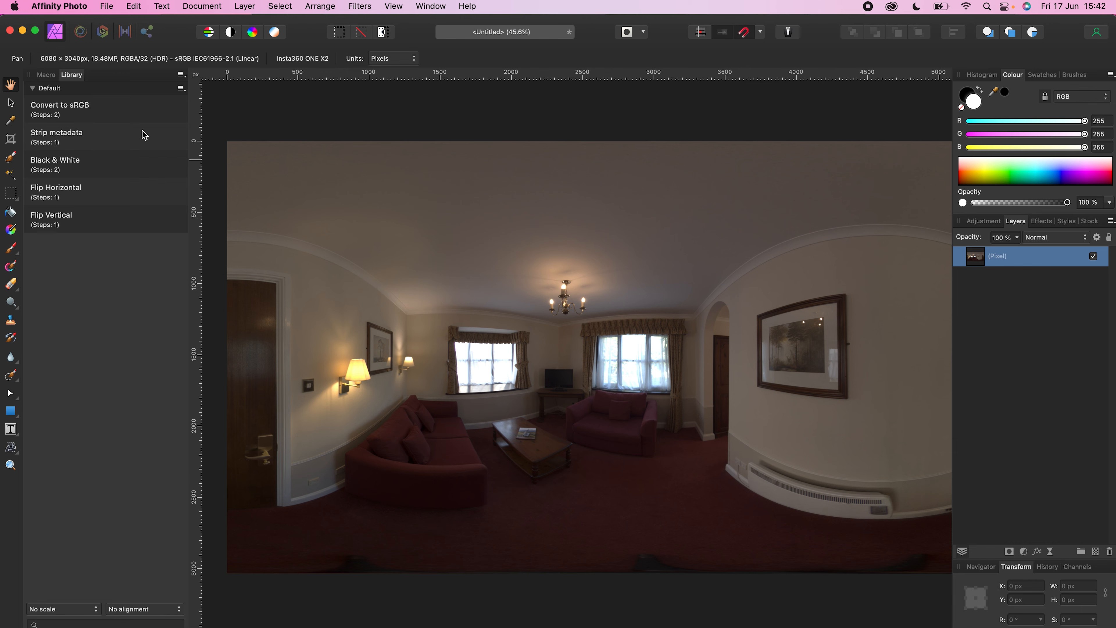
Import the Best360 Virtual Tour Enhancer .afmacro file from the Downloads folder as a macro
left_click(52, 75)
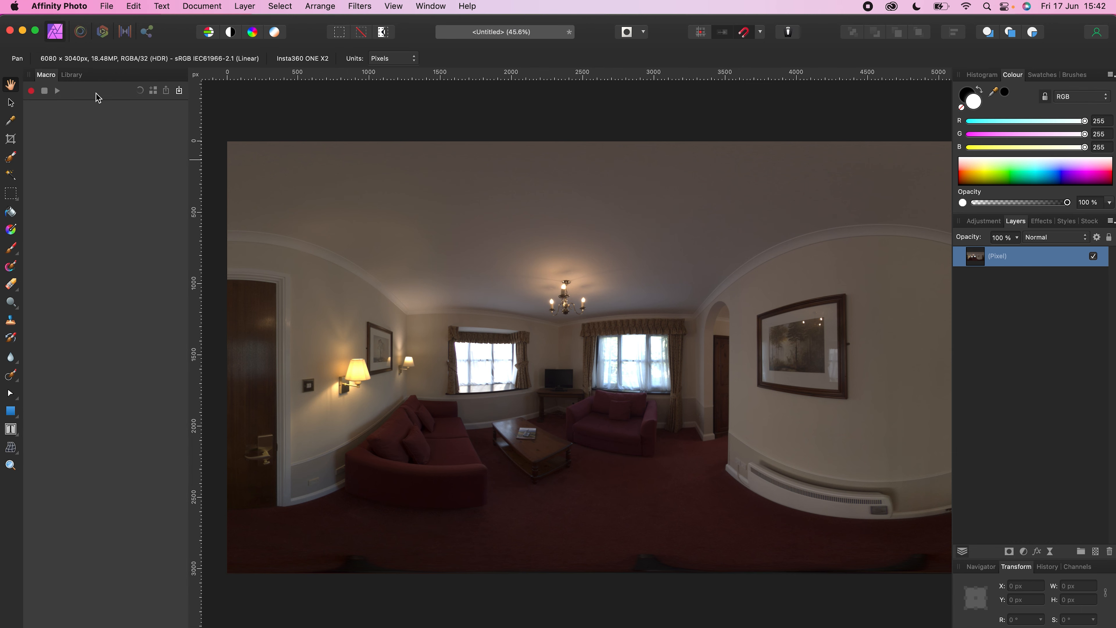
left_click(180, 91)
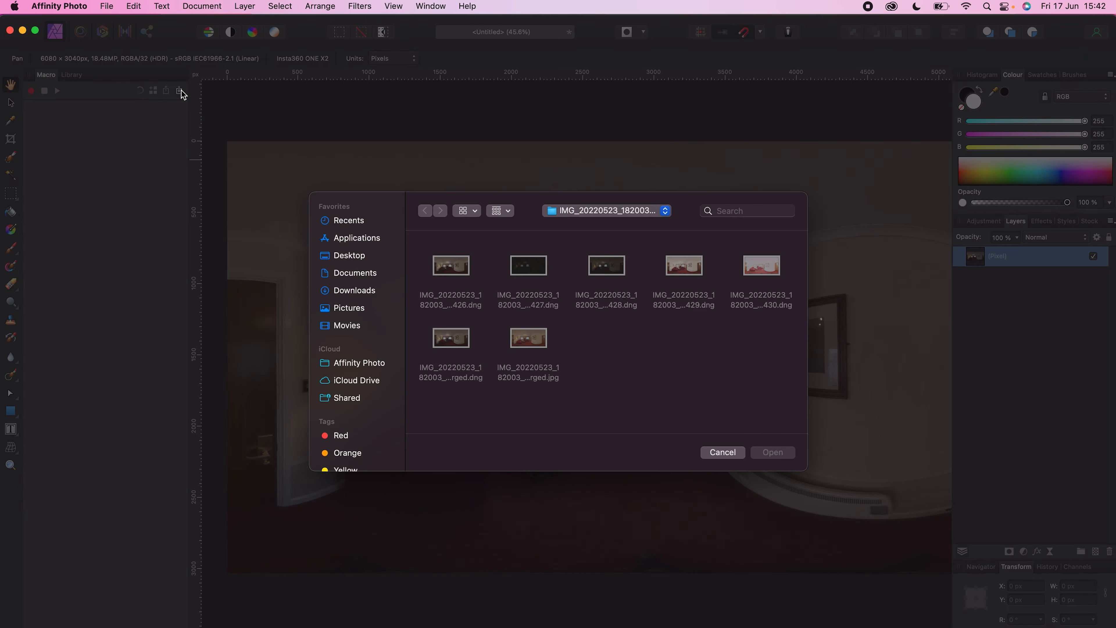
left_click(363, 294)
left_click(445, 271)
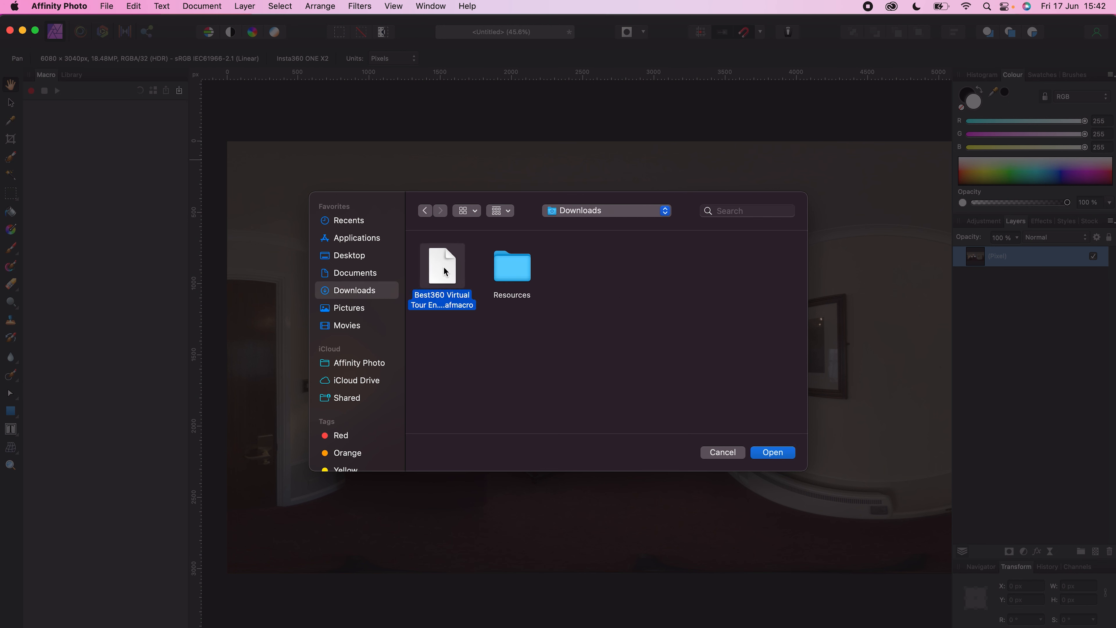
left_click(774, 455)
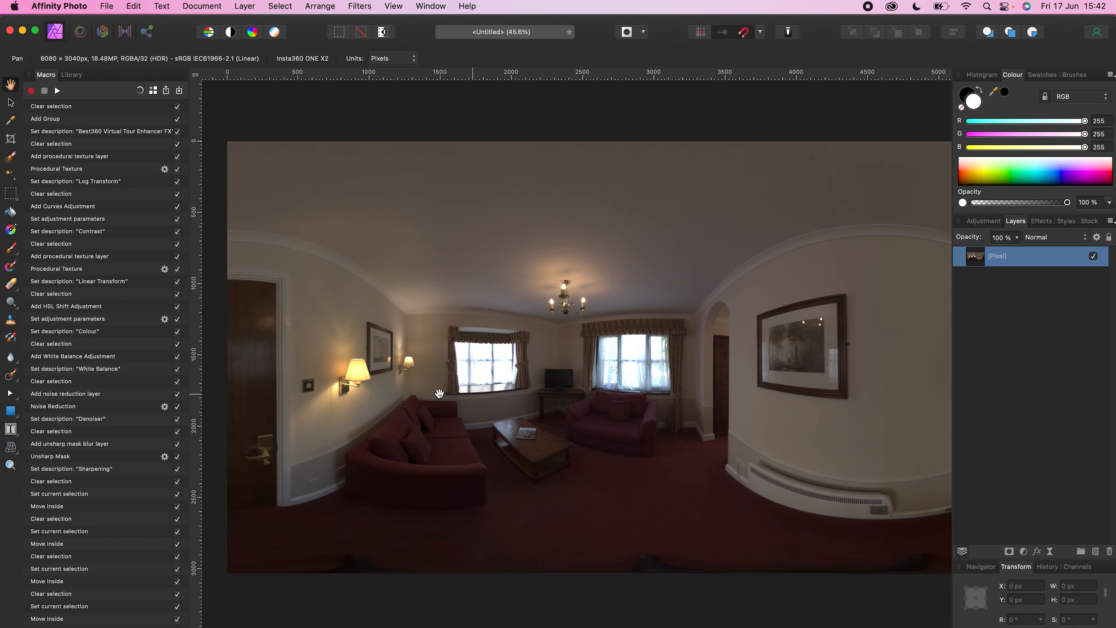
Save the imported macro in the Default category as "Best360 Virtual Tour Enhancer FX" and run it on the panorama
left_click(155, 92)
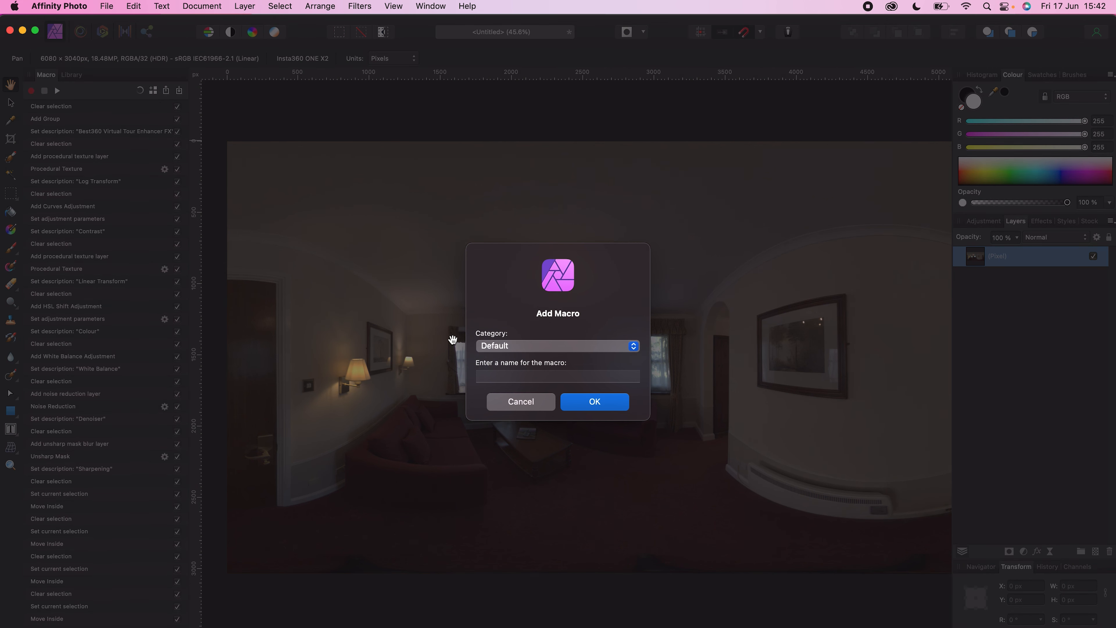
left_click(498, 374)
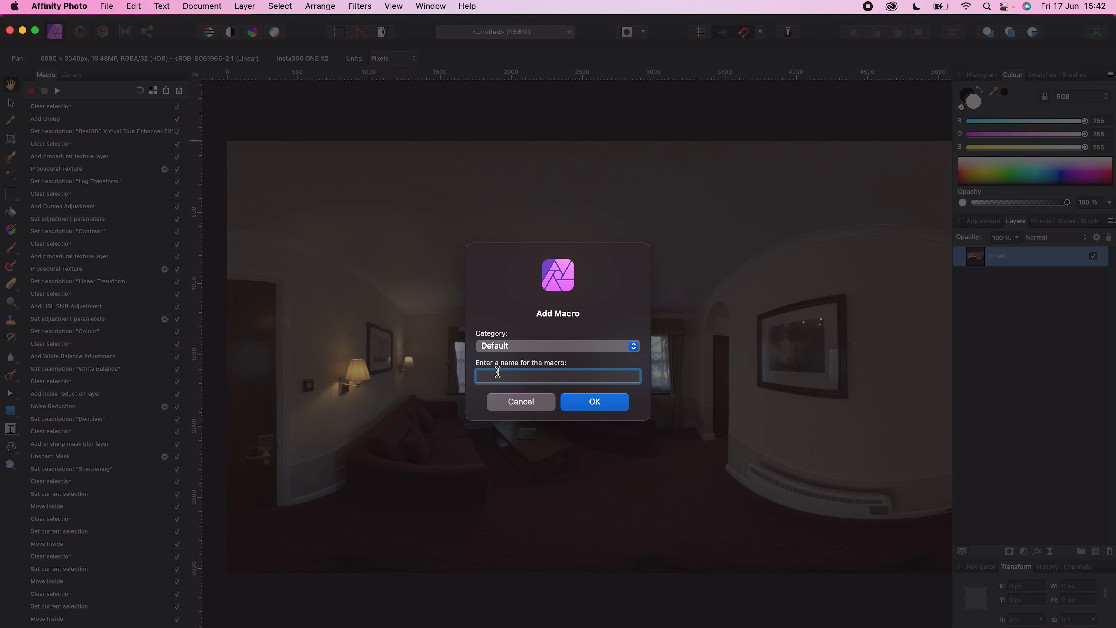
type("Best360 Virtual Tour Enhancer FX")
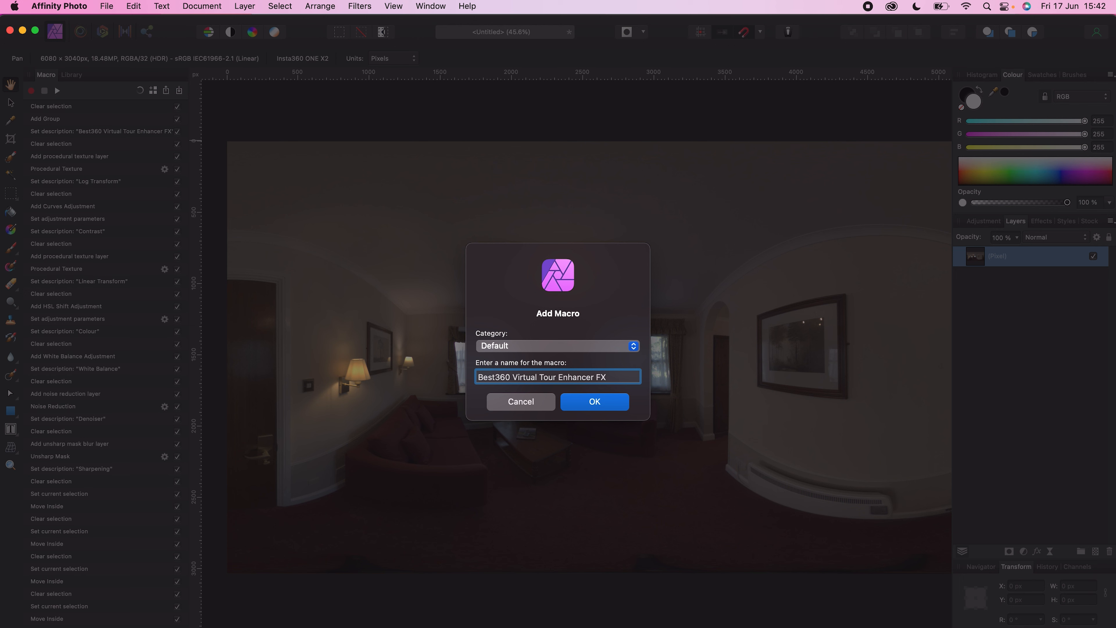
left_click(596, 402)
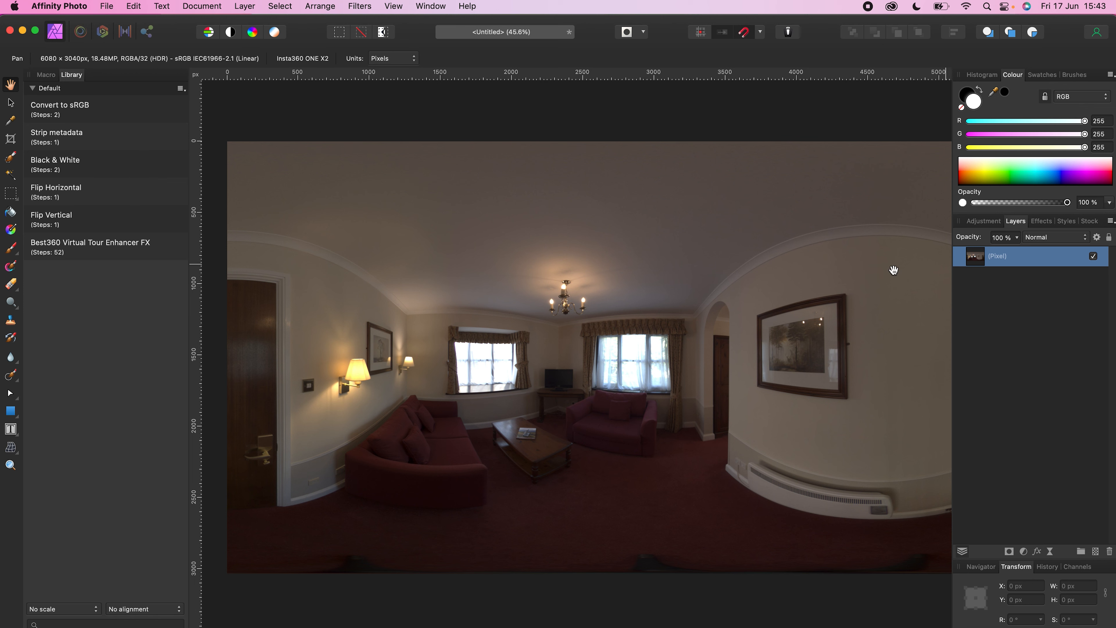
left_click(138, 250)
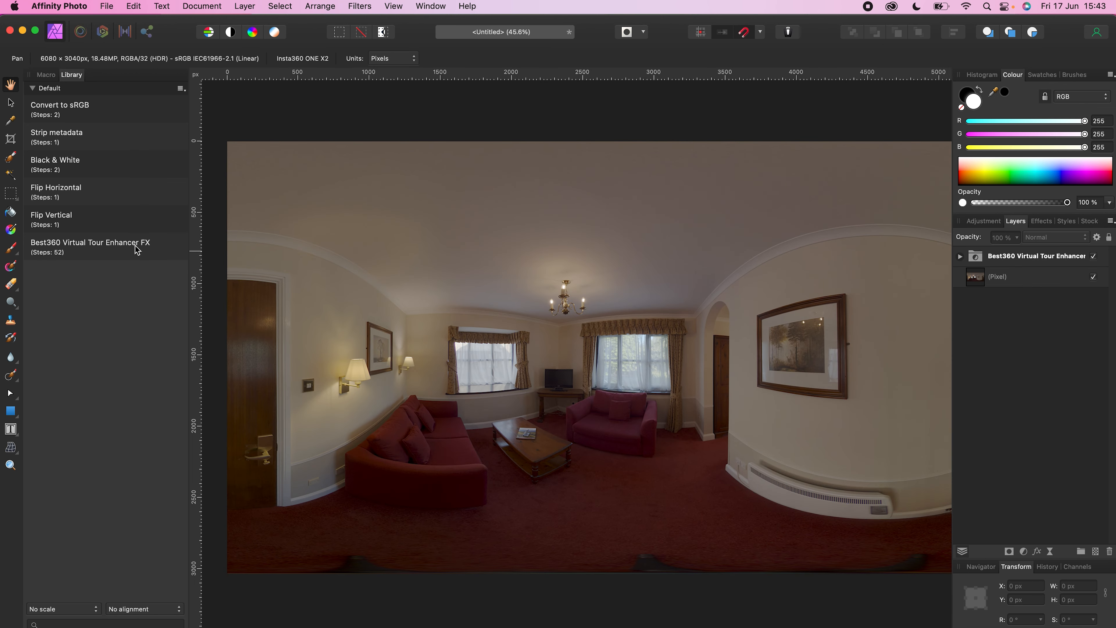
Expand the Best360 Virtual Tour Enhancer group and slightly increase the Saturation Shift of its Colour HSL adjustment
left_click(960, 257)
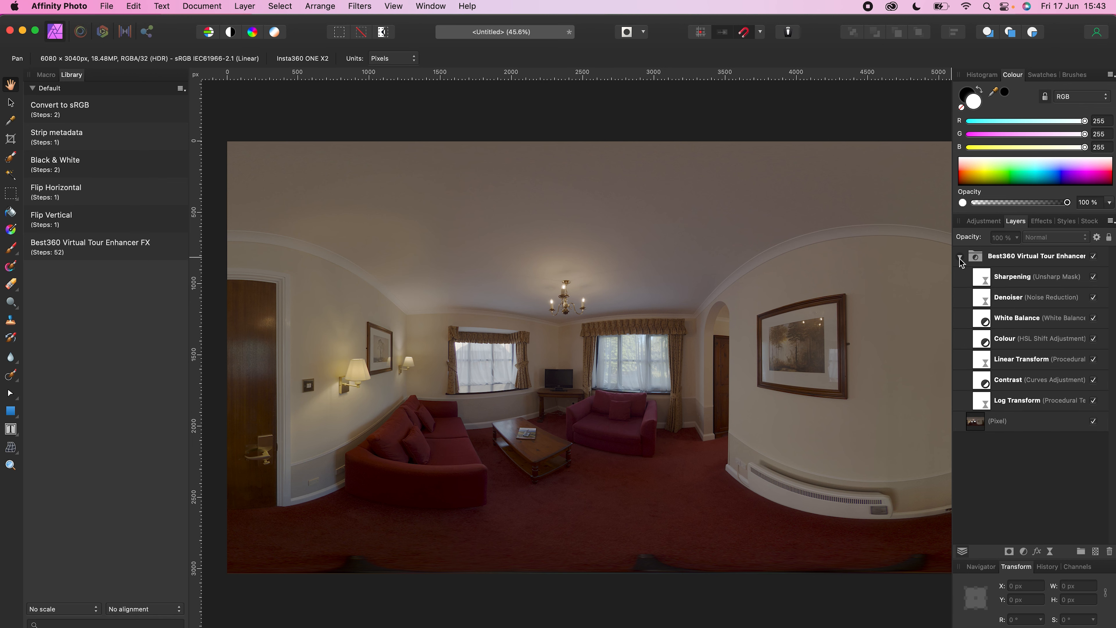
double_click(985, 343)
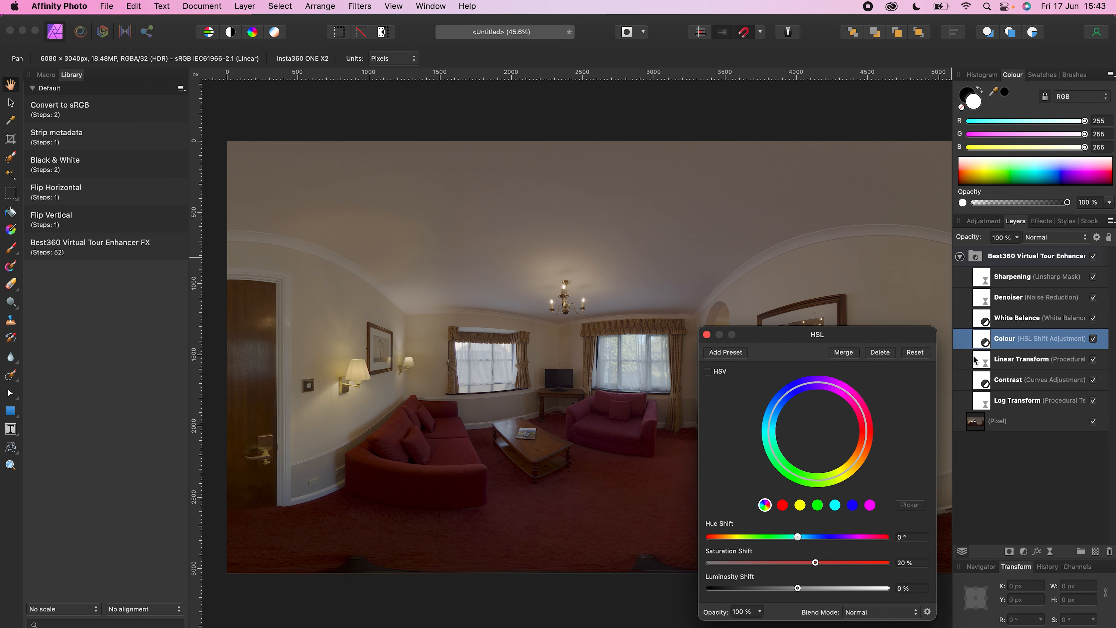
left_click(815, 564)
mouse_move(815, 564)
left_mouse_down()
mouse_move(837, 564)
mouse_move(823, 559)
left_mouse_up()
left_click(707, 336)
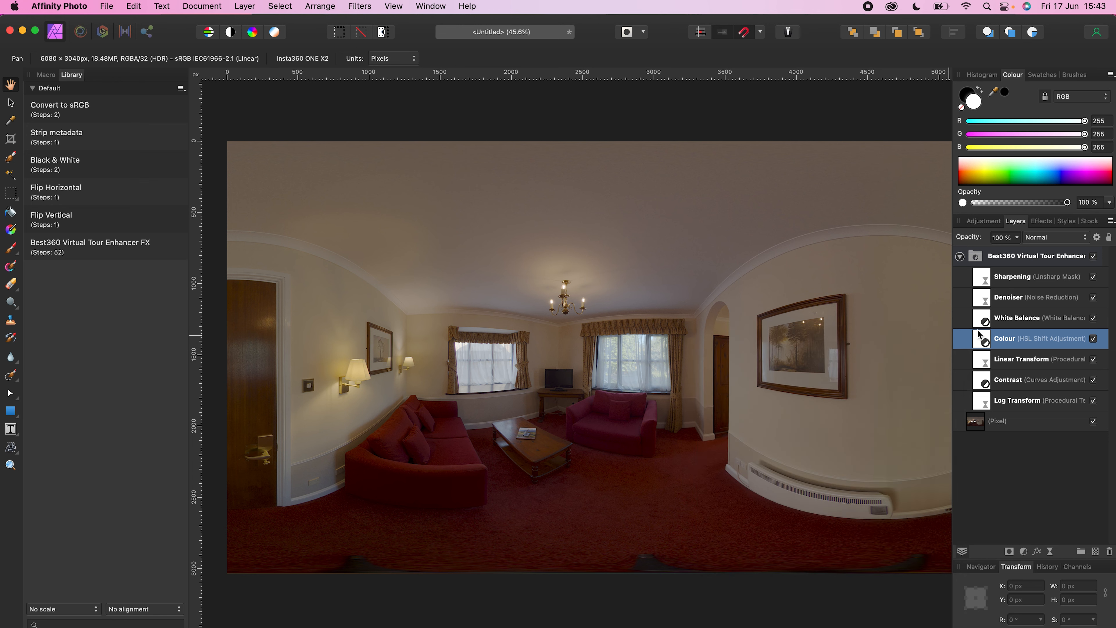
Shift the White Balance adjustment slightly towards warmer tones
double_click(982, 321)
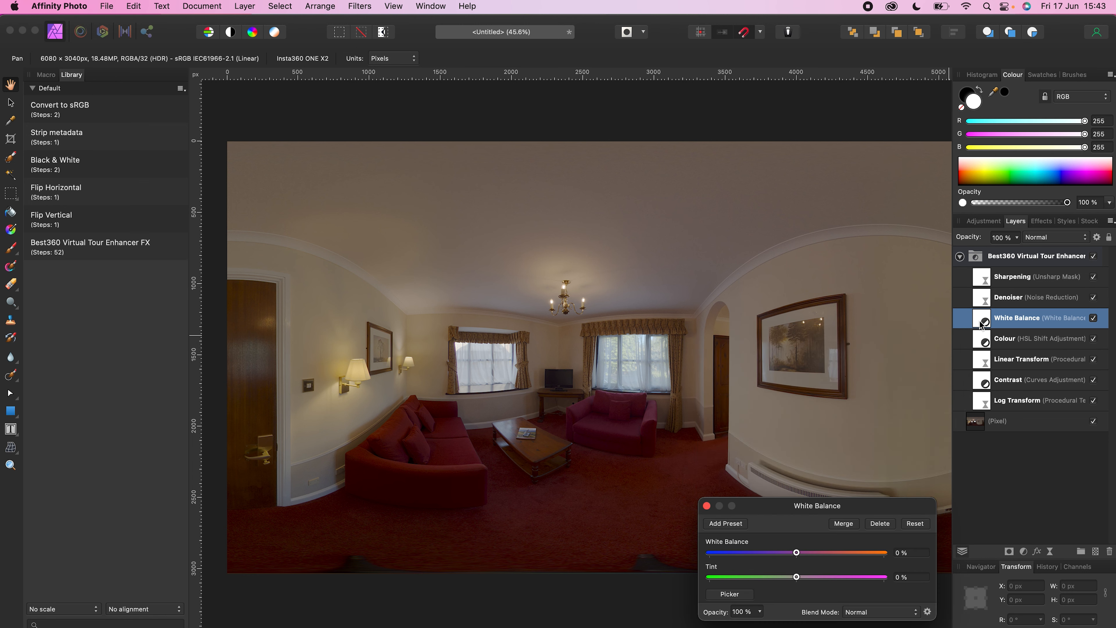
mouse_move(796, 553)
left_mouse_down()
mouse_move(782, 557)
mouse_move(798, 557)
left_mouse_up()
left_click(706, 506)
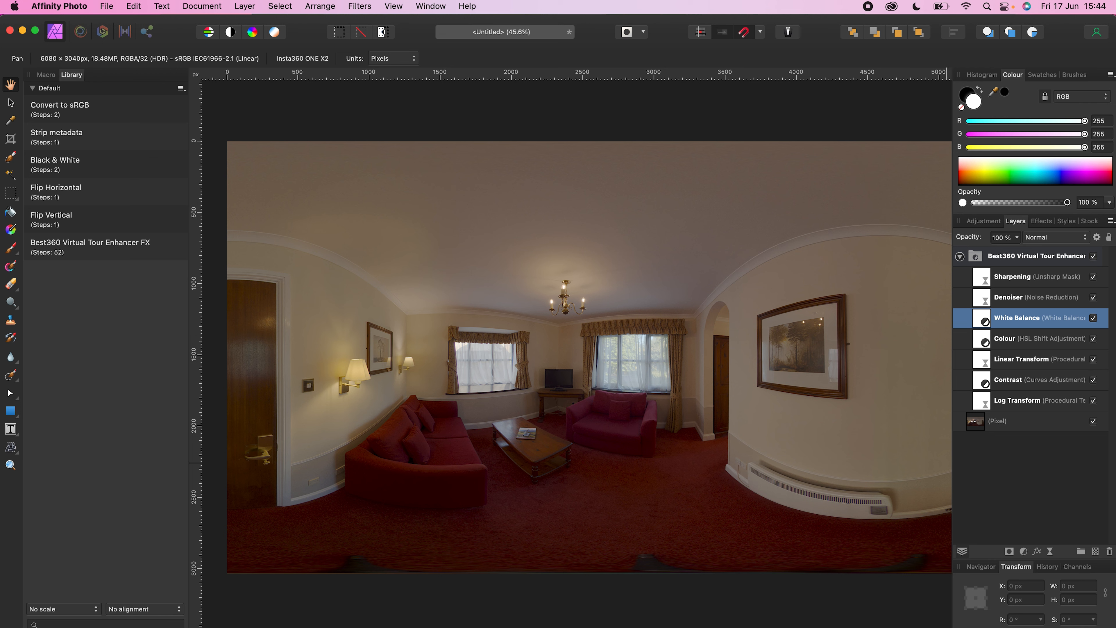
Slightly raise the Luminance and Colours noise reduction of the Denoiser layer
left_click(984, 302)
left_click(985, 302)
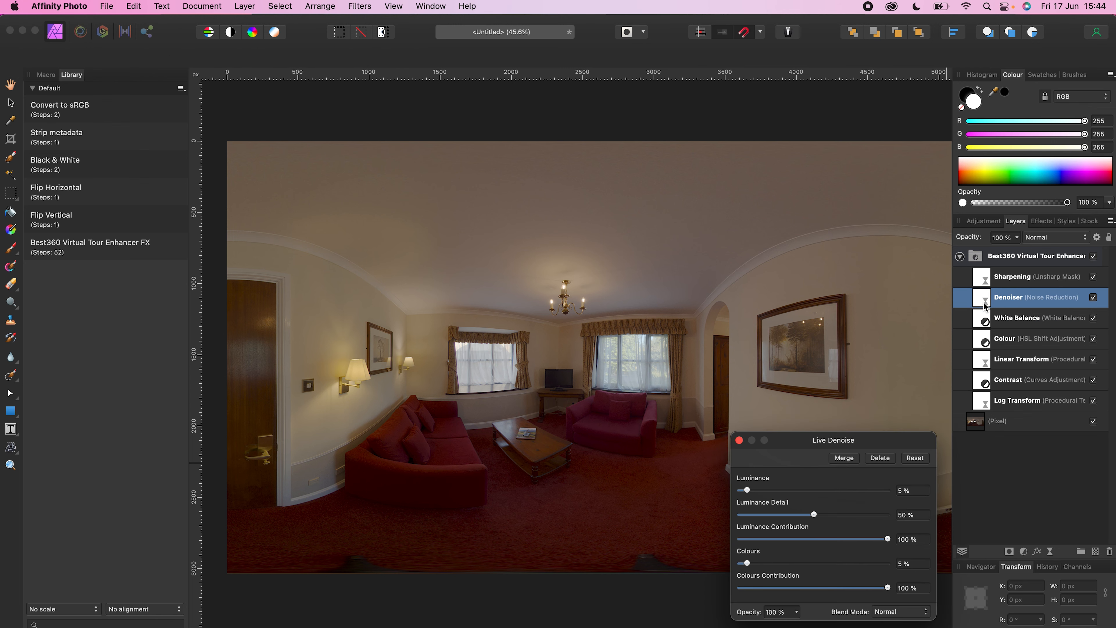
left_click(749, 491)
left_click_drag(748, 491, 756, 492)
left_click(748, 562)
left_click_drag(749, 562, 756, 562)
left_click(740, 440)
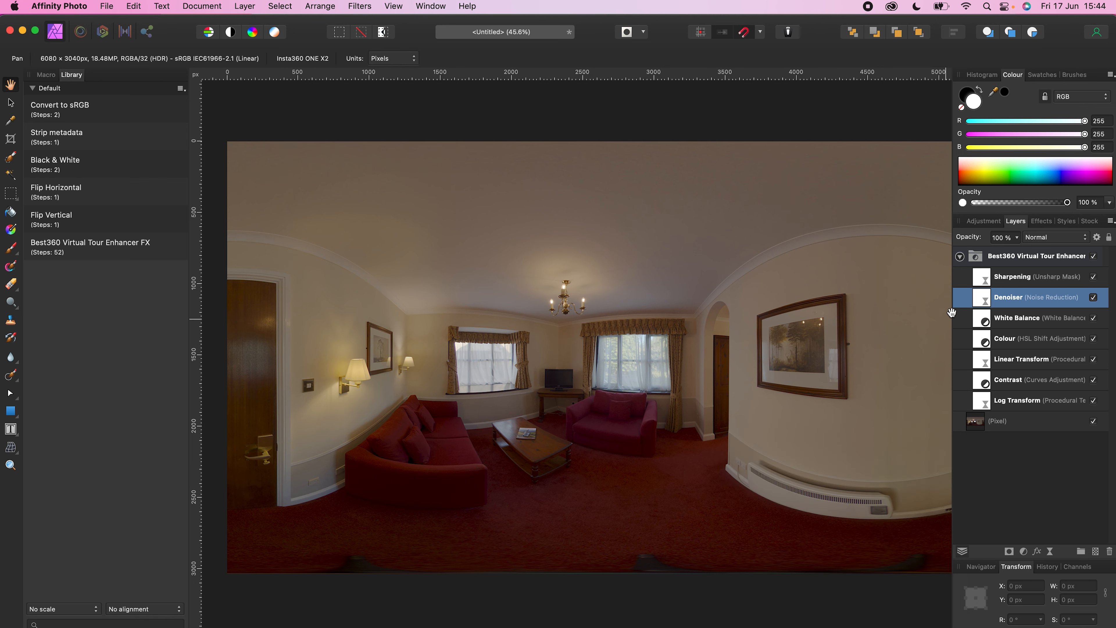
Slightly increase the Factor of the Sharpening layer's unsharp mask
double_click(985, 282)
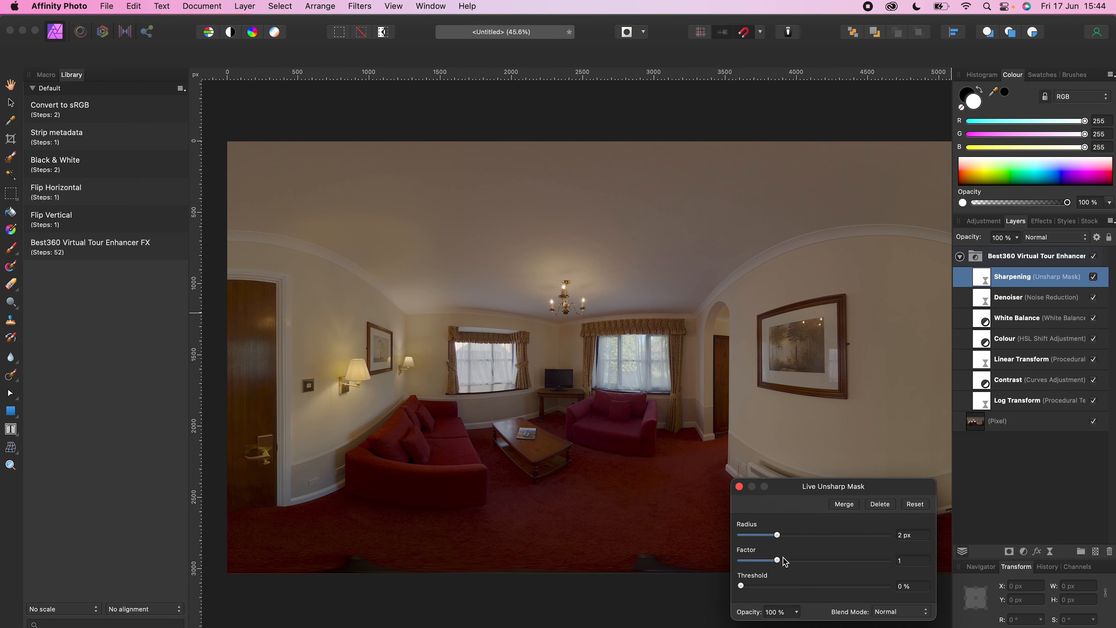
left_click_drag(778, 560, 785, 561)
left_click(739, 486)
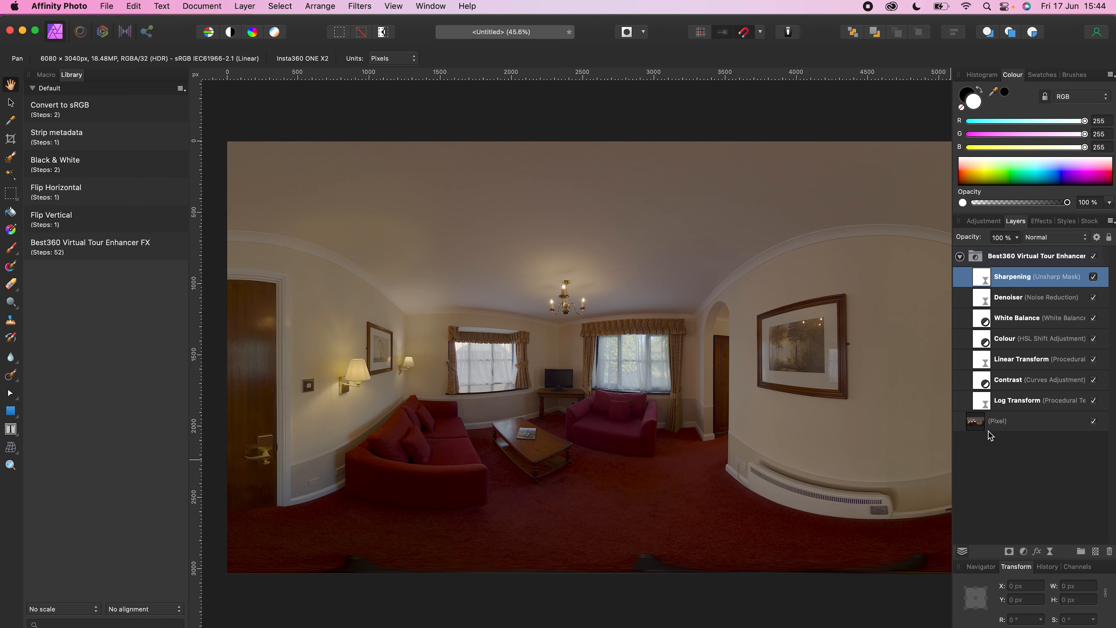
Reset the Contrast layer's curve and add three points along it at about one quarter, one half and three quarters
double_click(985, 383)
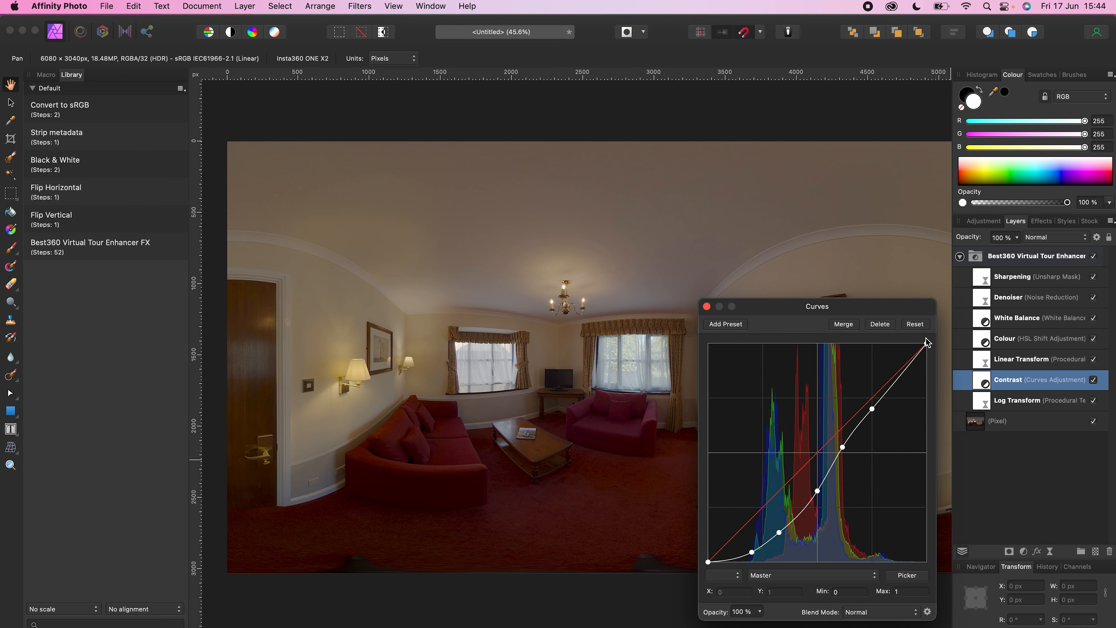
left_click(916, 324)
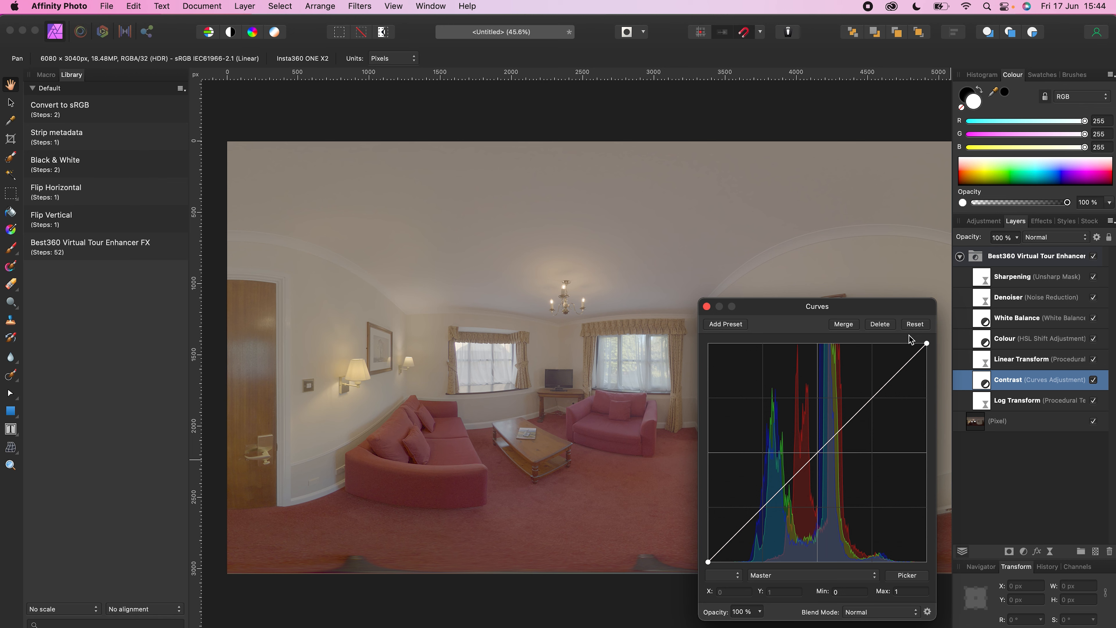
left_click(763, 509)
left_click(819, 454)
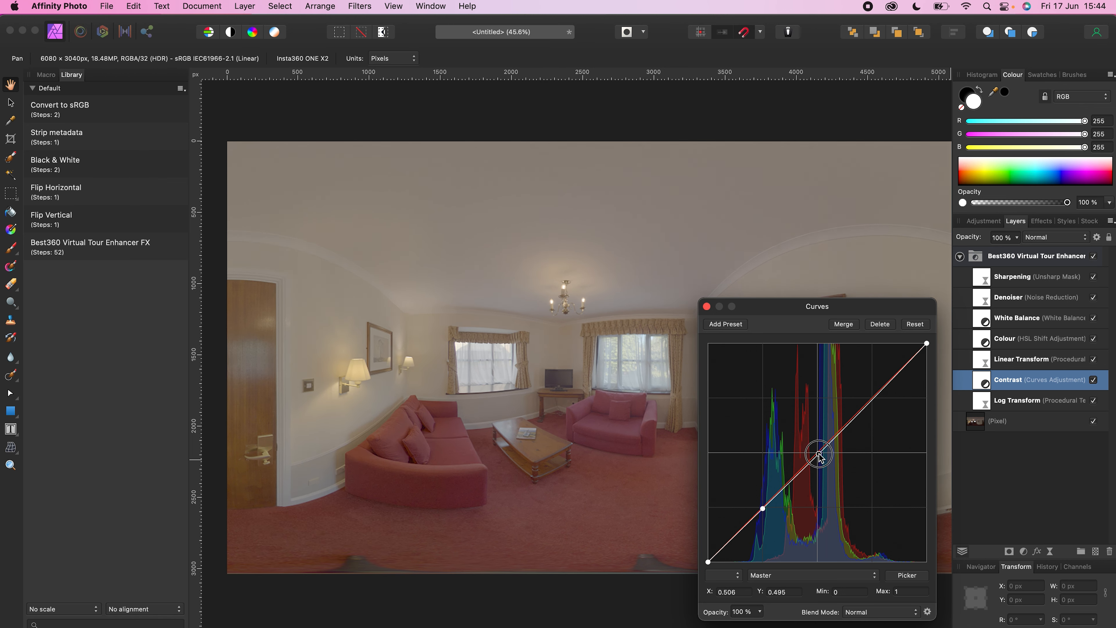
left_click(876, 399)
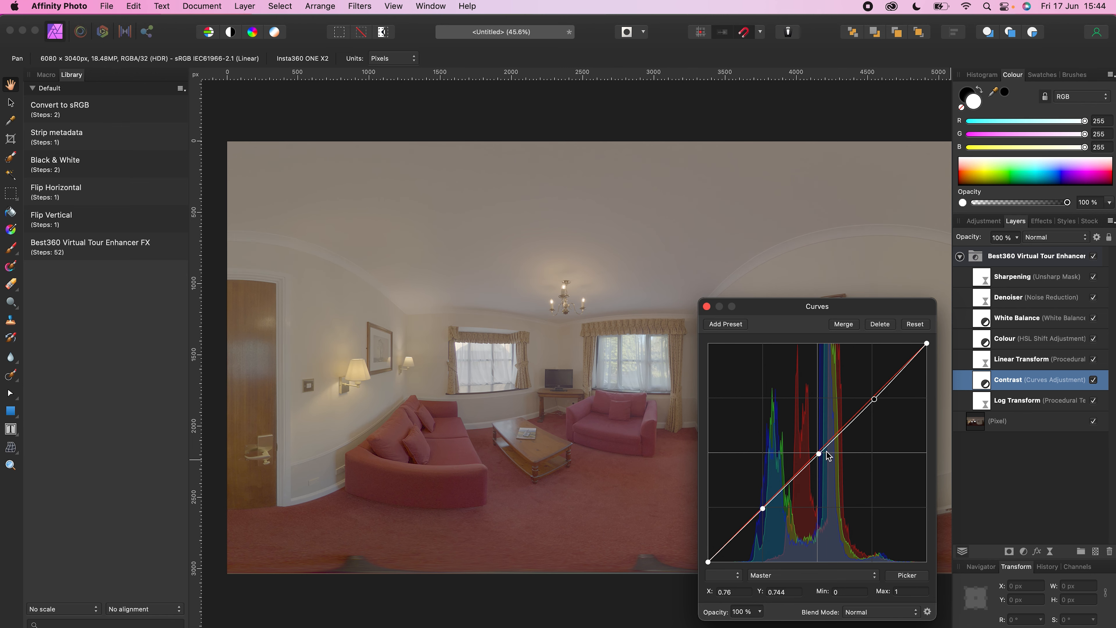
Shape the Contrast curve into an S by moving its points to about (0.316, 0.188), (0.547, 0.454) and (0.734, 0.756)
left_click_drag(763, 509, 777, 520)
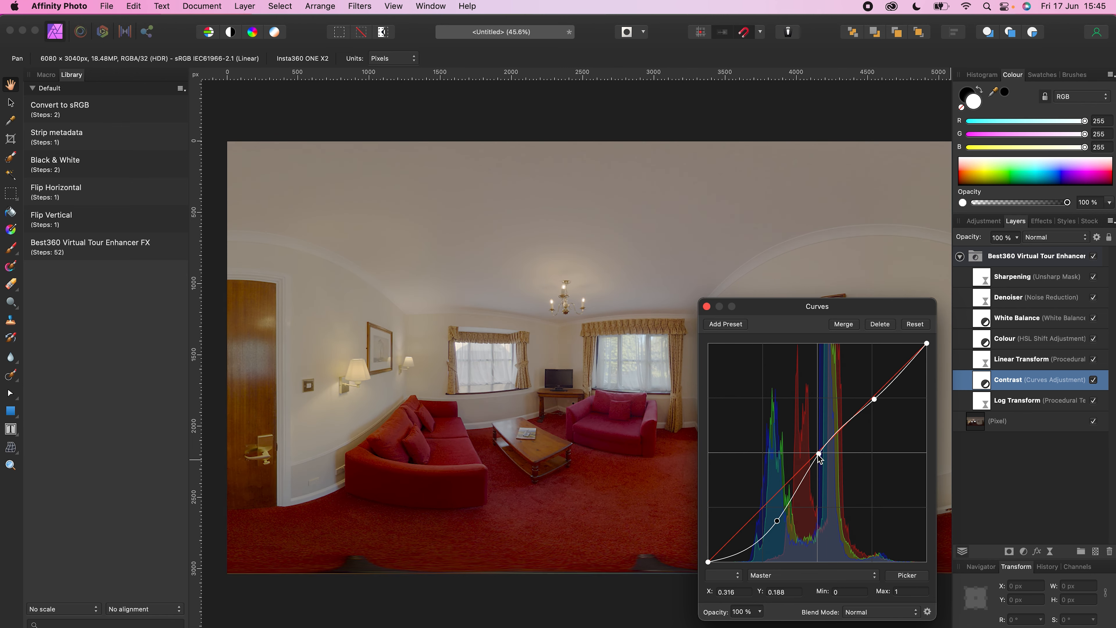
left_click_drag(819, 454, 827, 464)
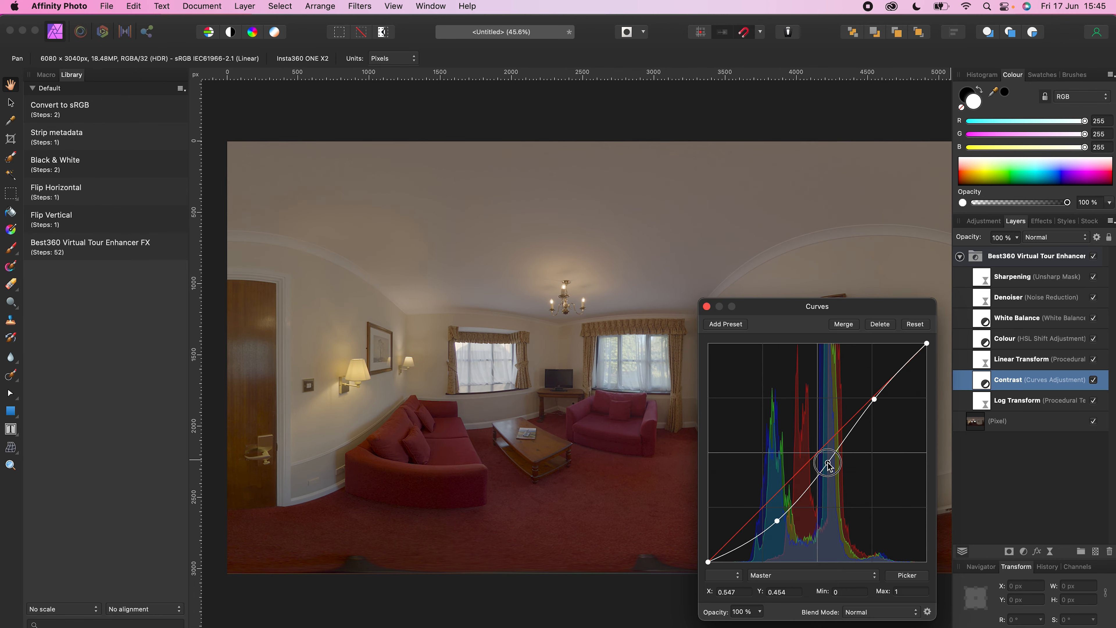
left_click_drag(874, 399, 868, 396)
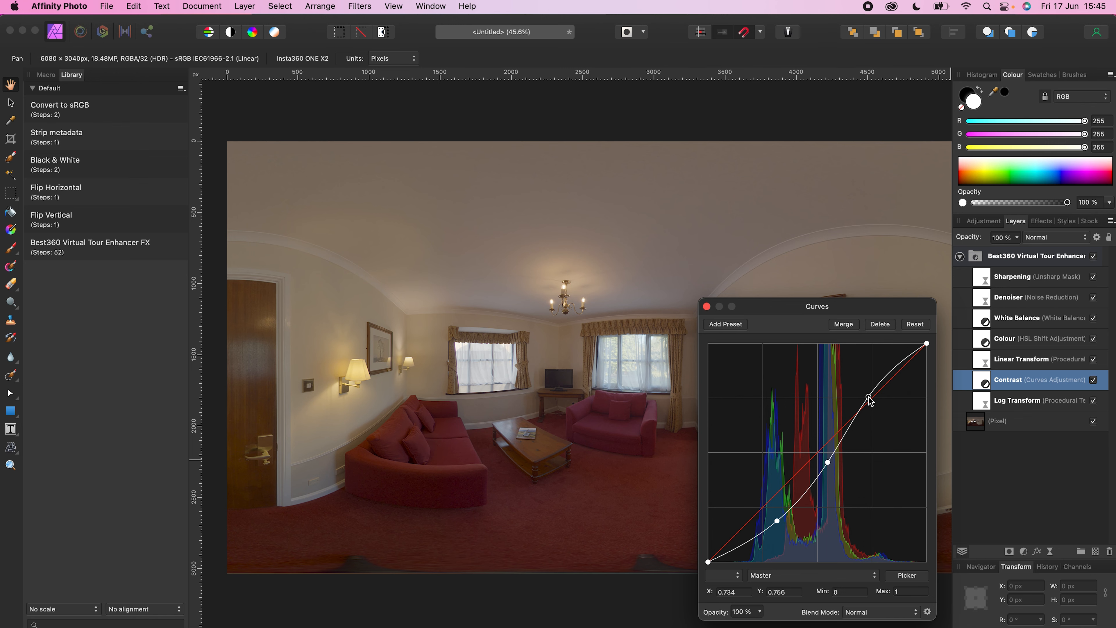
left_click(708, 307)
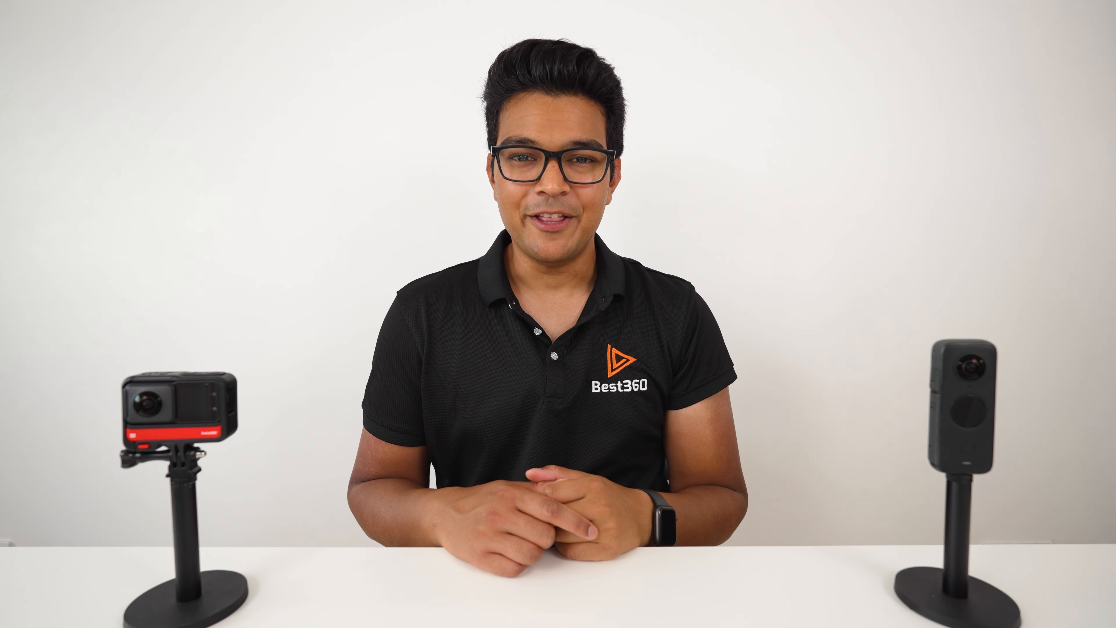